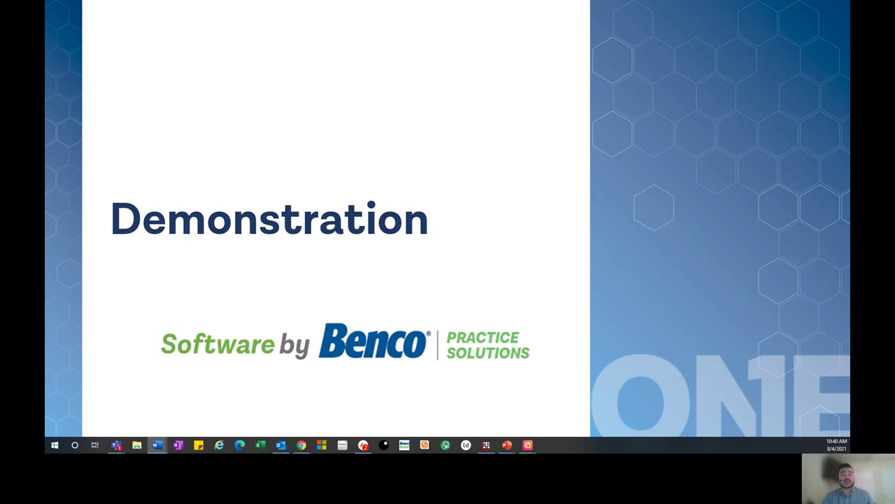
# Step: Copy the Registration Form's patient web link to the clipboard from Setup > Web Forms
pyautogui.click(487, 445)
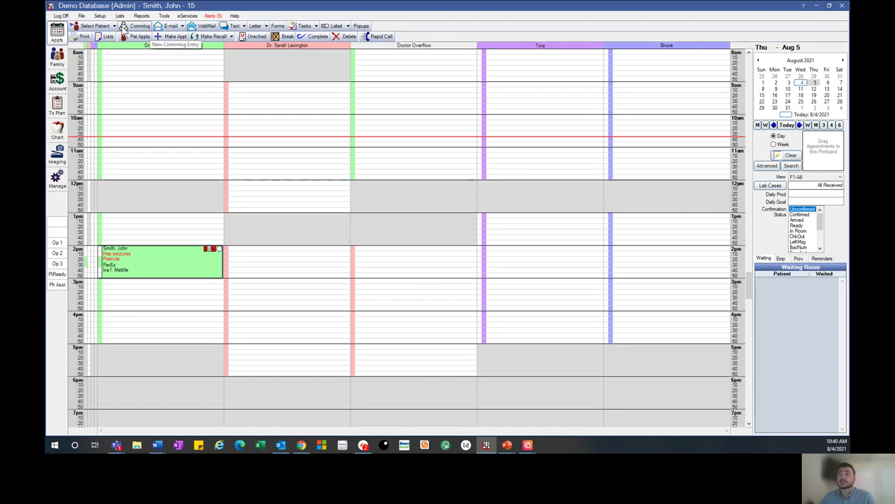
pyautogui.click(100, 15)
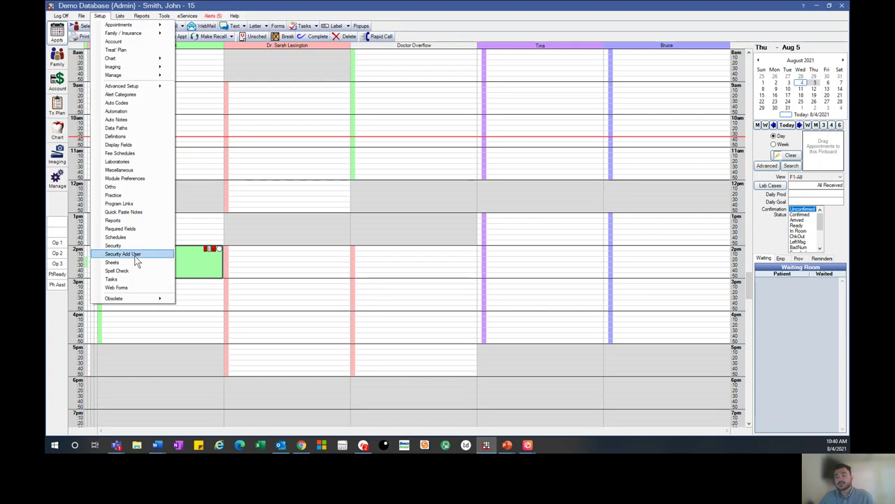
pyautogui.click(116, 288)
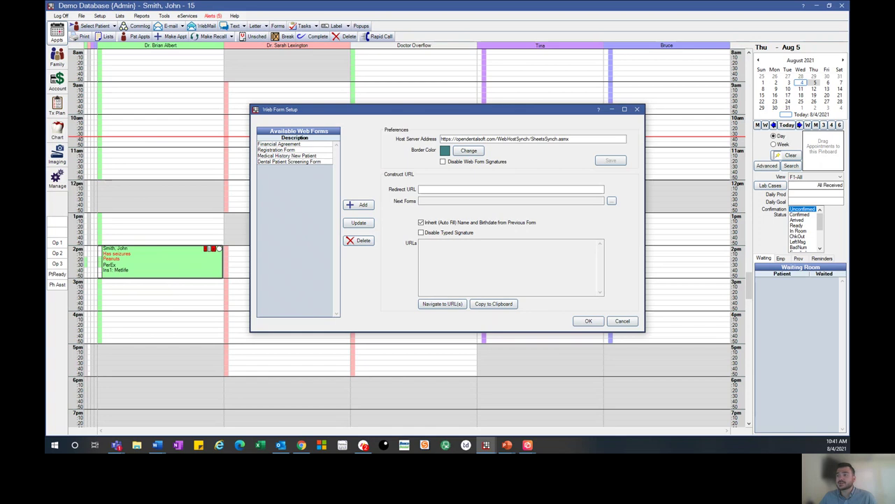
pyautogui.click(291, 150)
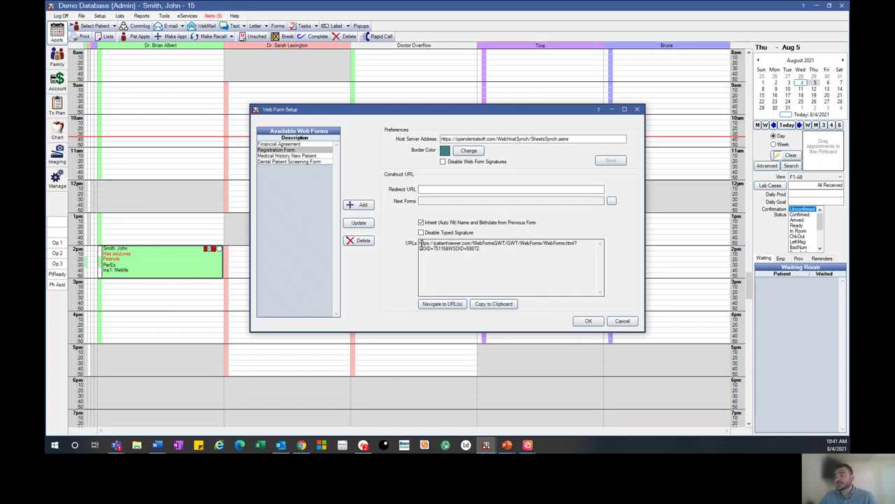
pyautogui.click(505, 305)
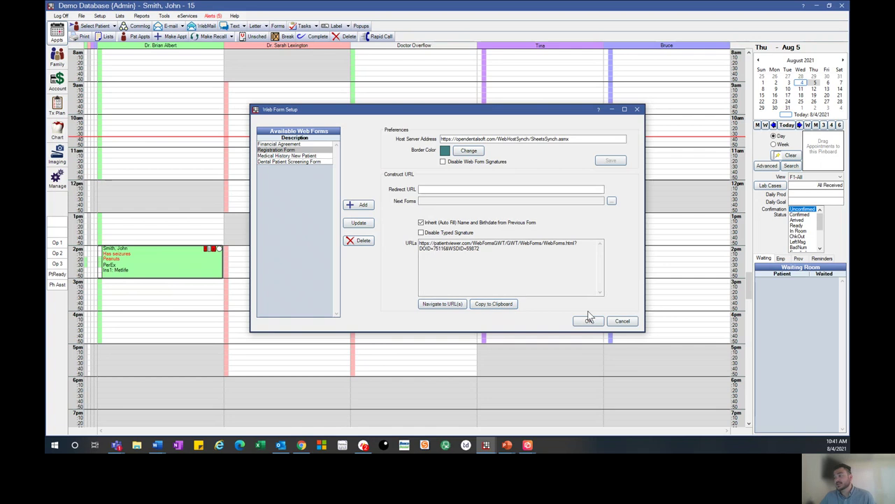
# Step: Open the 2:00 PM appointment and start a confirmation text to its patient
pyautogui.click(590, 321)
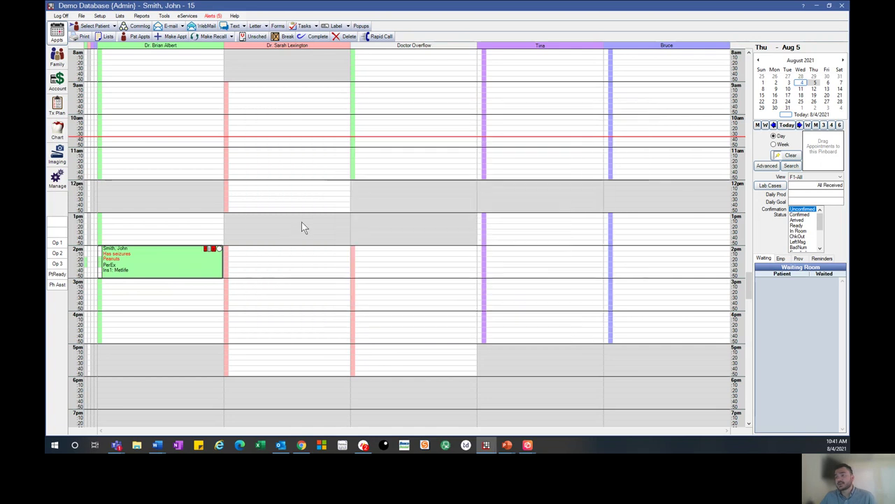
pyautogui.moveTo(163, 257)
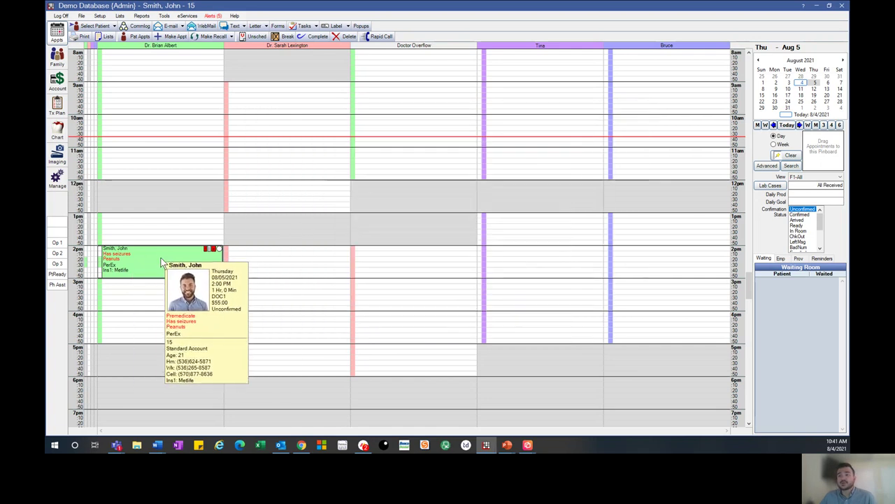
pyautogui.doubleClick(160, 256)
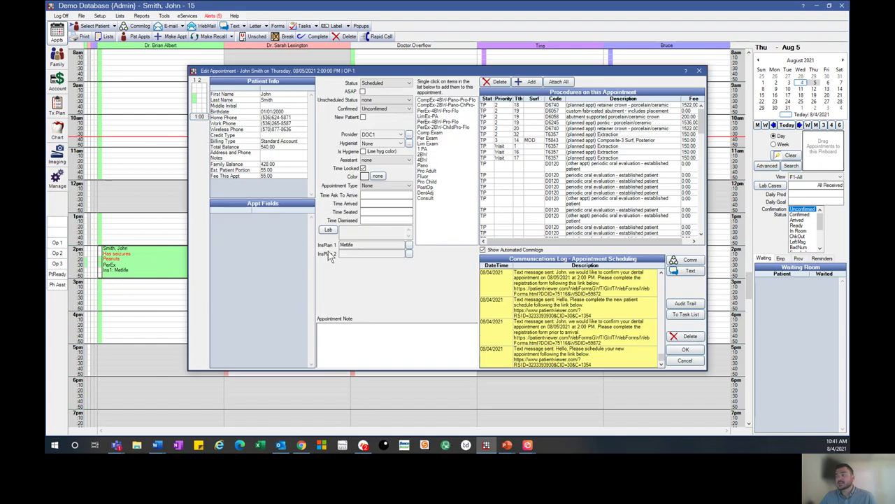
pyautogui.click(691, 272)
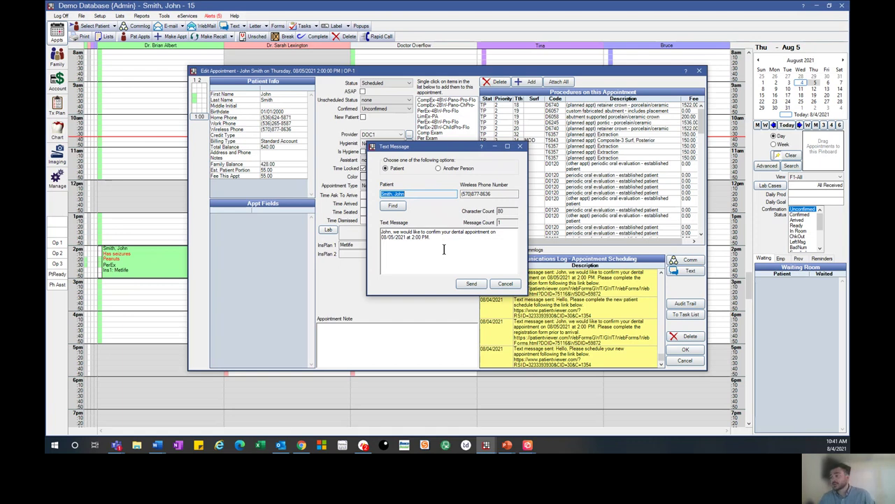
# Step: Add 'Please fill the registration form following the link below.' with the pasted link, and send
pyautogui.click(454, 240)
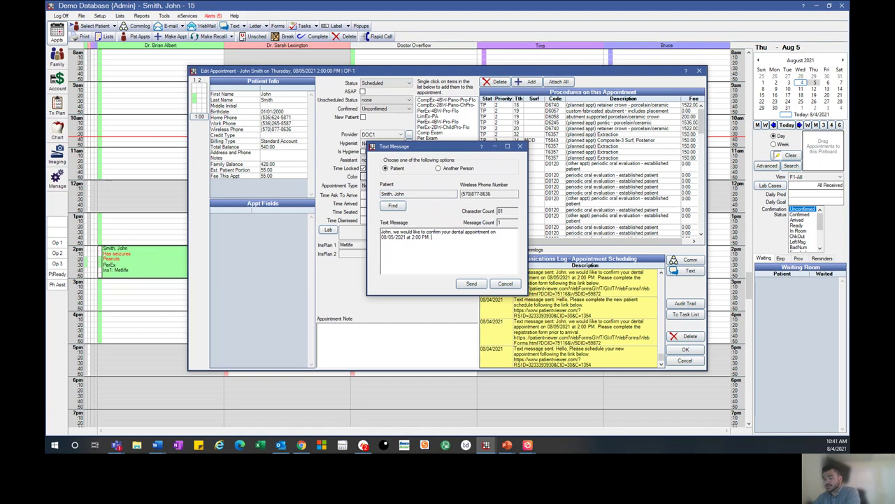
pyautogui.write('Please fill')
pyautogui.press('BackSpace')
pyautogui.press('BackSpace')
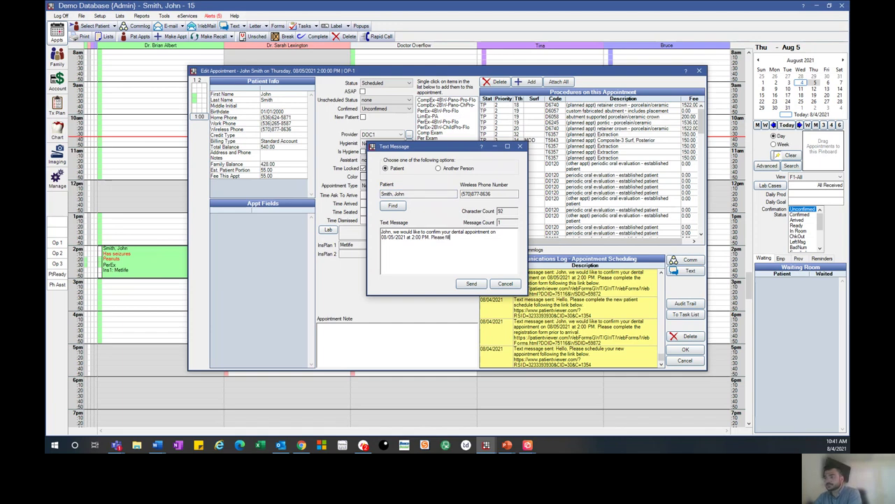
pyautogui.write('the registration form following the link bel')
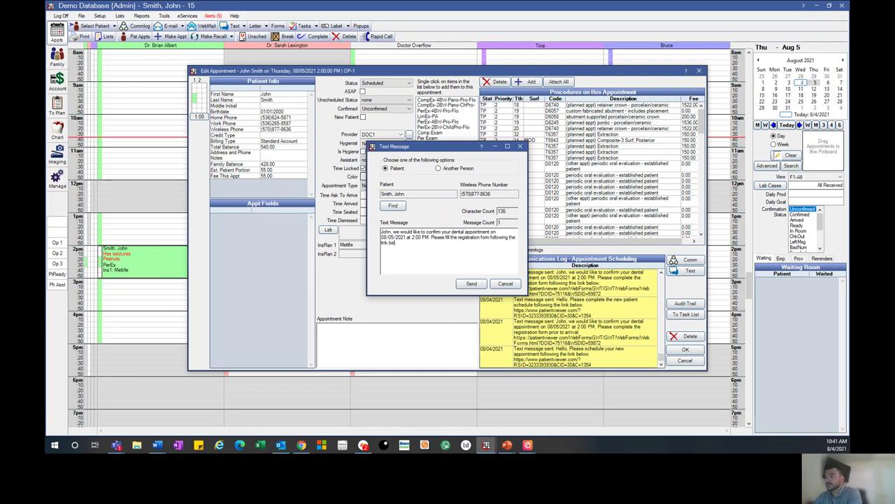
pyautogui.write('ow.')
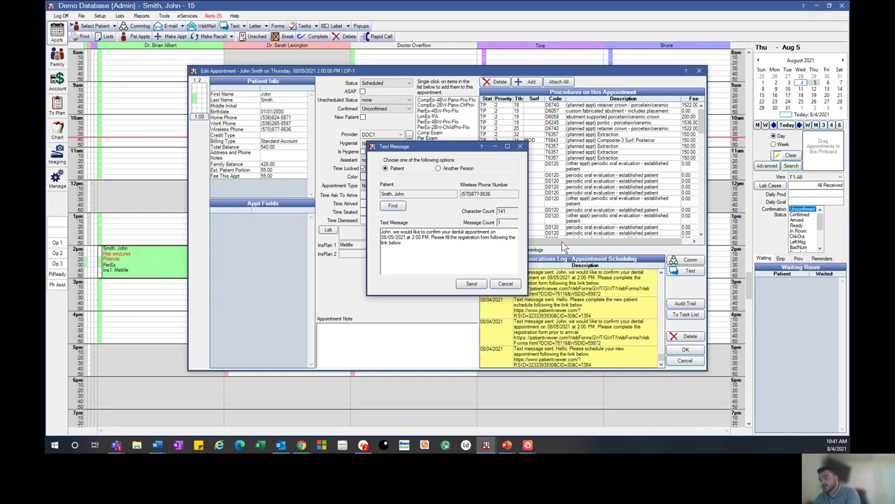
pyautogui.write('https://patientviewer.com/WebFormsGWT/GWT/WebForms/WebForms.html?DOID=75116&WSDID=59872')
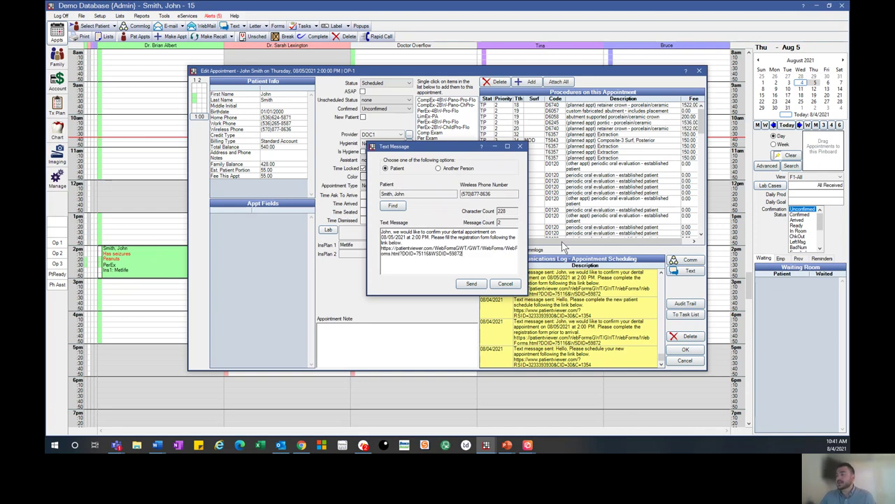
pyautogui.click(472, 285)
# Step: View the web form on the mirrored phone, then close the Edit Appointment window
pyautogui.moveTo(530, 446)
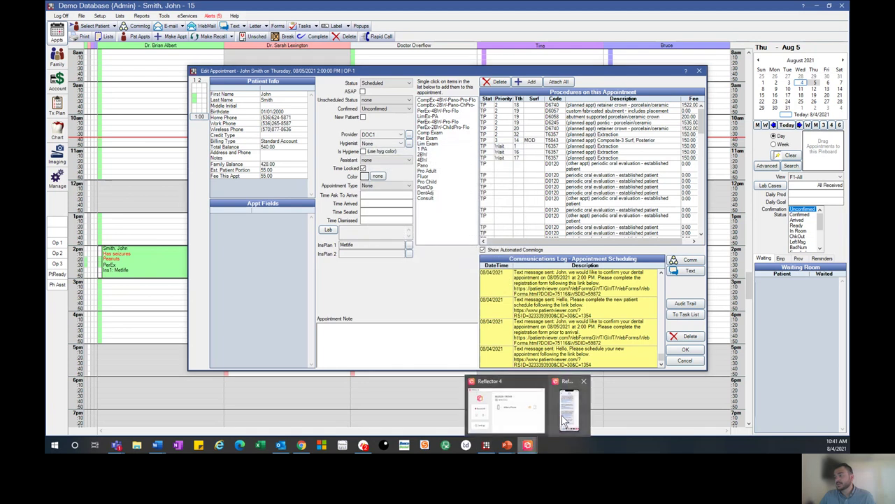
pyautogui.click(568, 418)
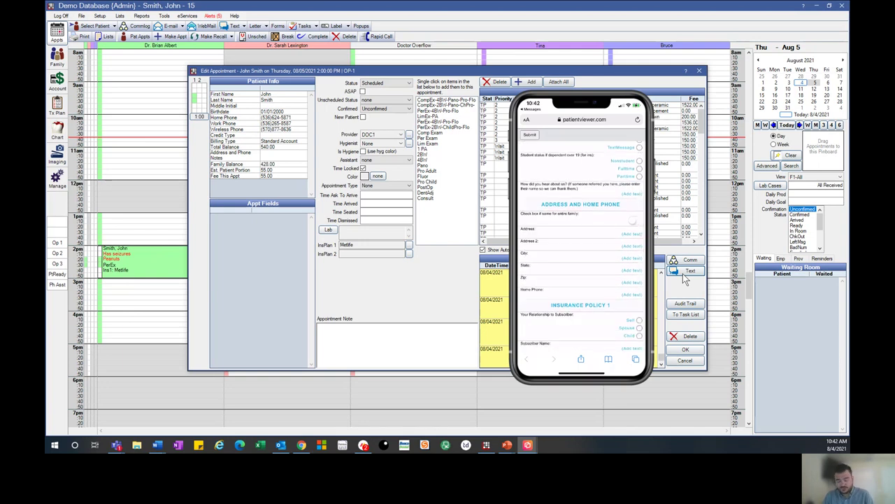
pyautogui.moveTo(564, 212)
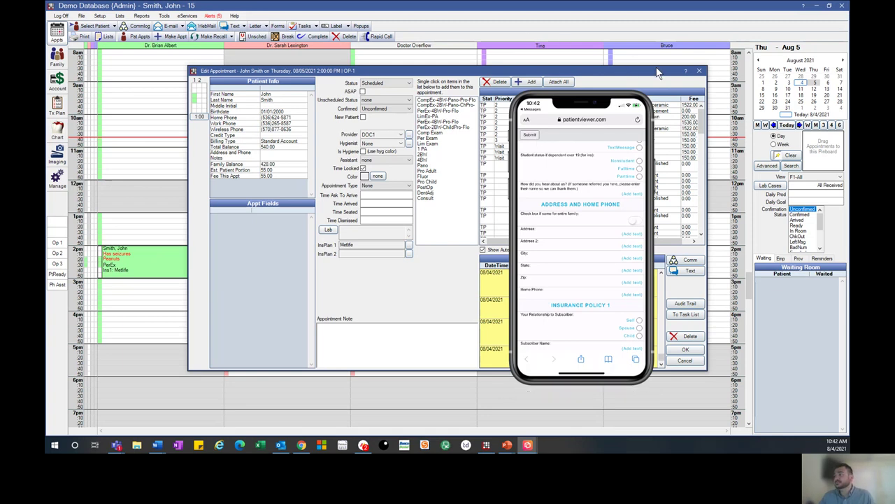
pyautogui.click(700, 72)
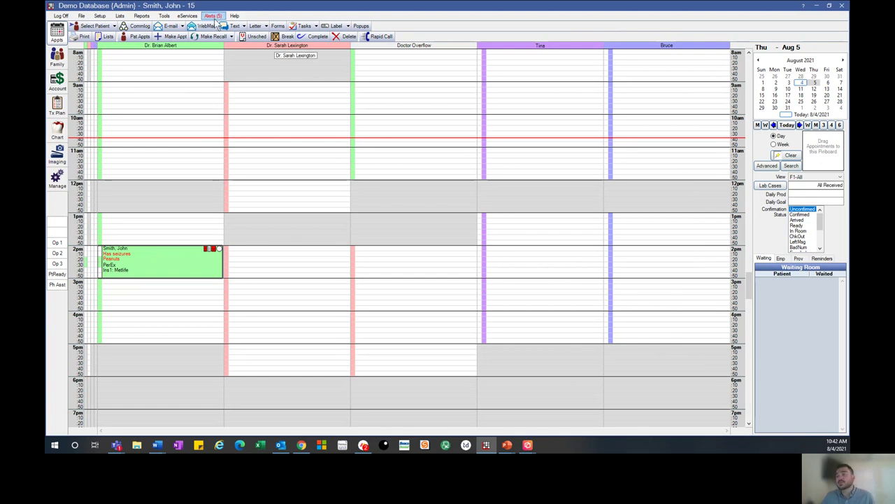
# Step: Copy the Scheduling URL from eServices' advanced Web Scheduling settings
pyautogui.click(188, 15)
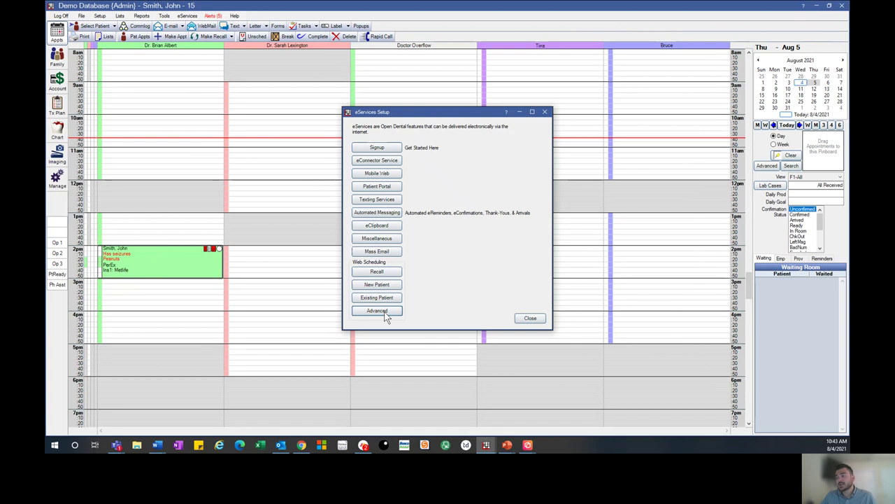
pyautogui.click(383, 312)
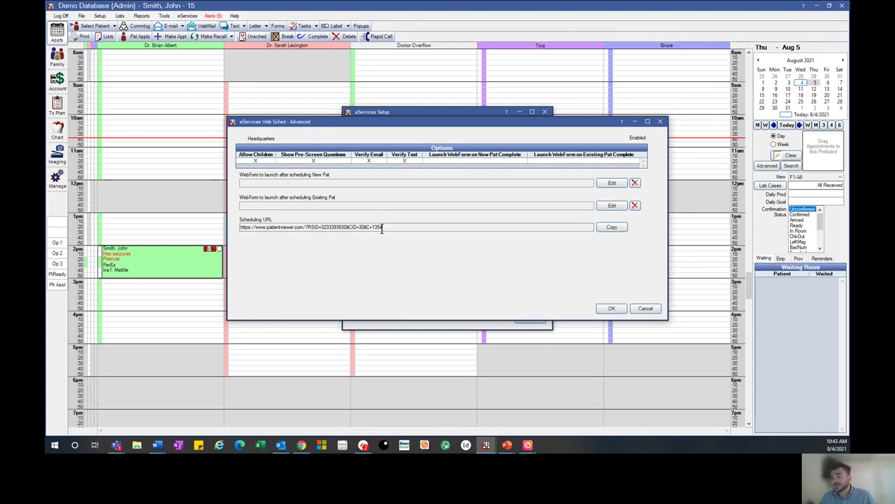
pyautogui.click(613, 228)
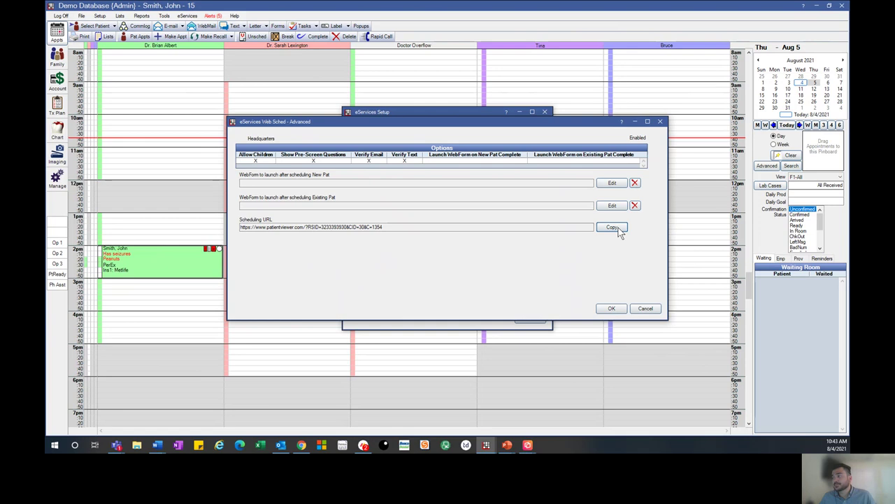
pyautogui.click(611, 309)
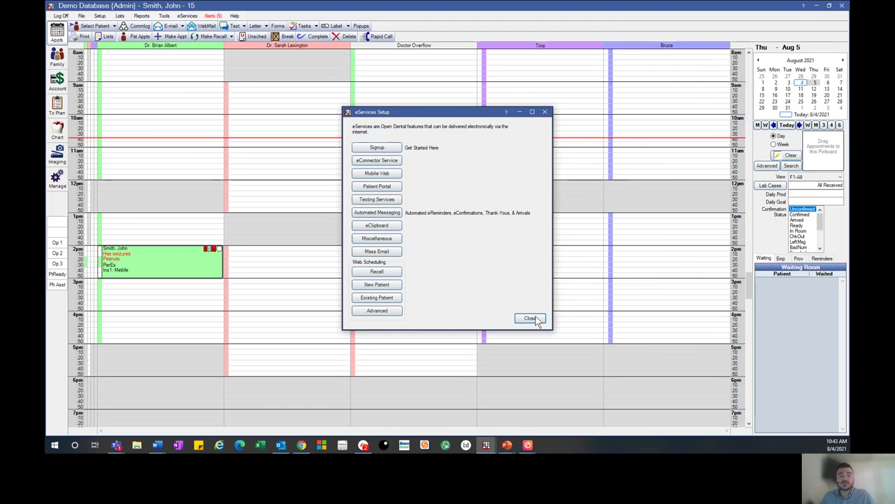
# Step: Text the patient a 'Hello, Please' message asking them to schedule, with the web scheduling link pasted
pyautogui.click(535, 319)
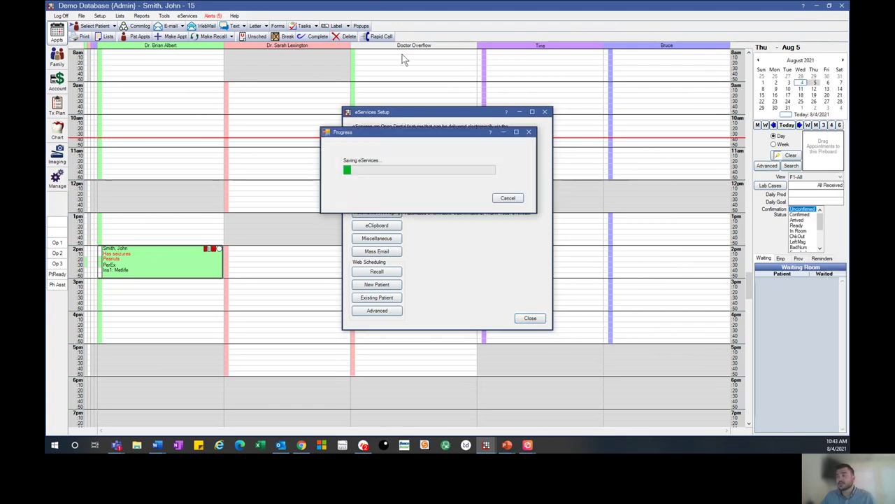
pyautogui.click(235, 26)
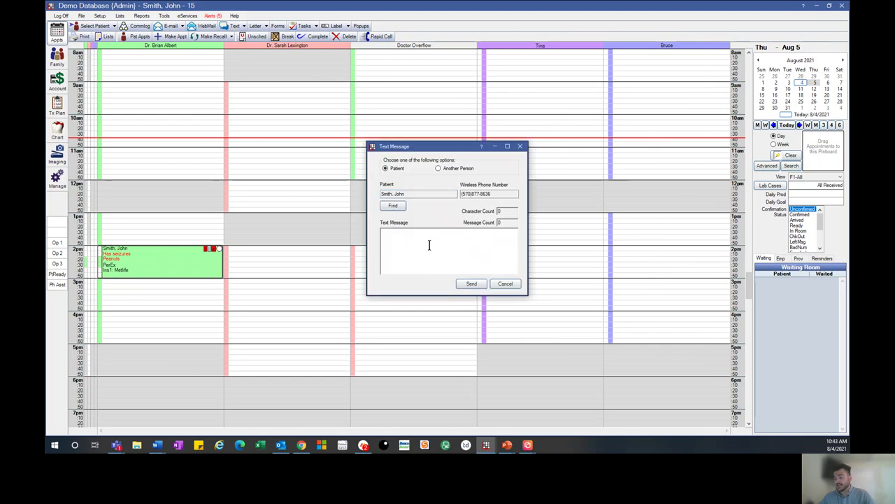
pyautogui.write('Hello, Please follow the link below to s')
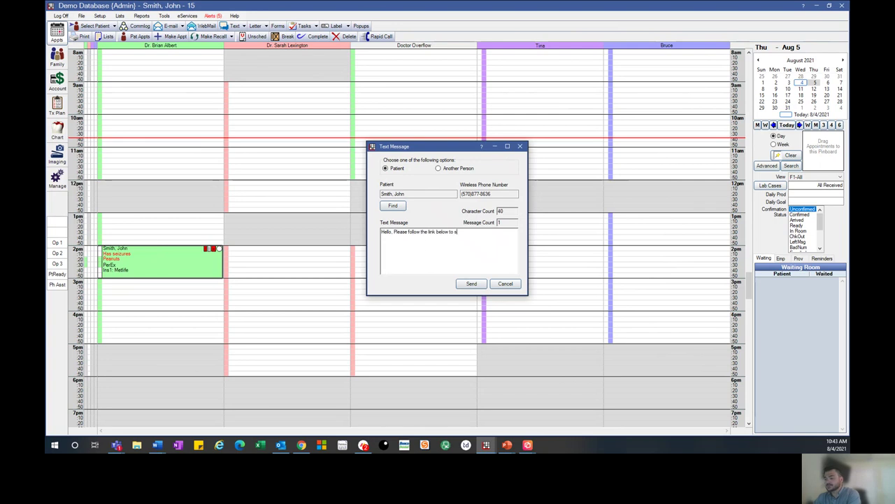
pyautogui.write('chedu')
pyautogui.write('o appointment!')
pyautogui.hotkey('ctrl', 'v')
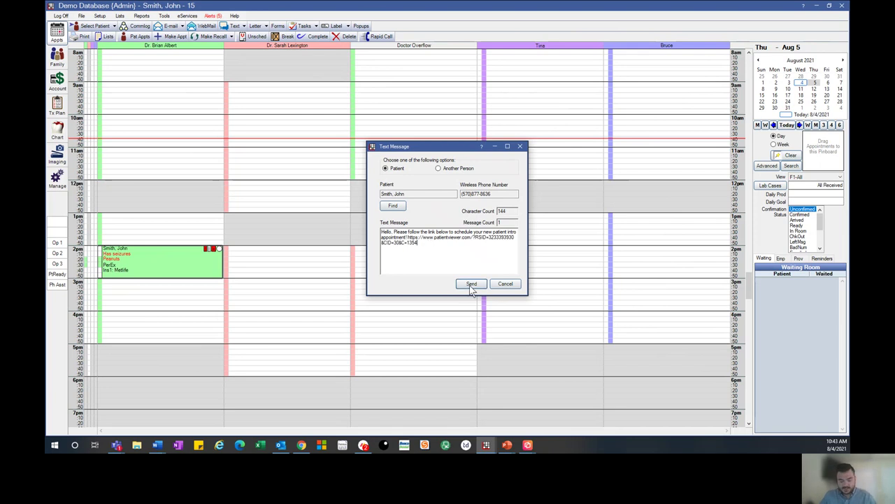
pyautogui.click(528, 445)
pyautogui.click(570, 414)
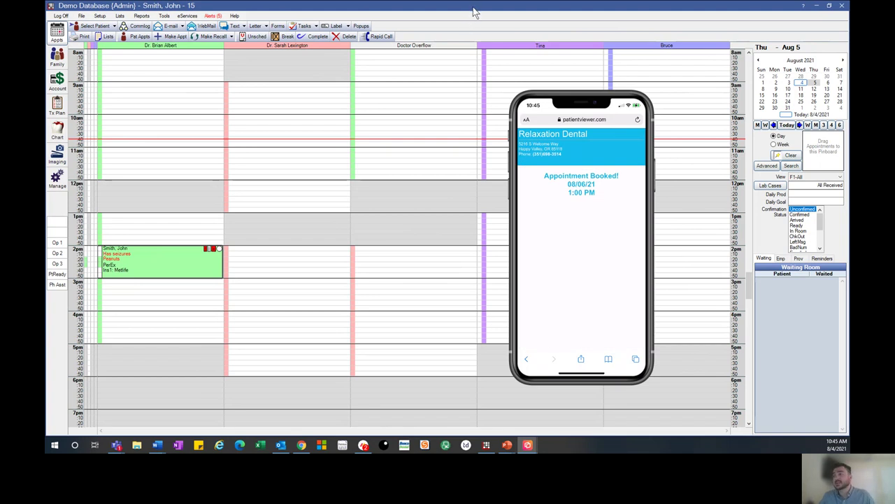
pyautogui.click(828, 83)
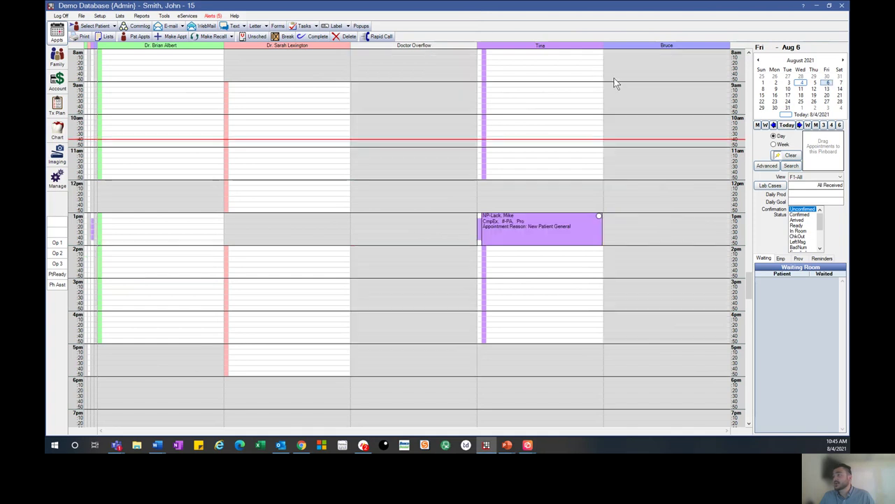
pyautogui.moveTo(513, 234)
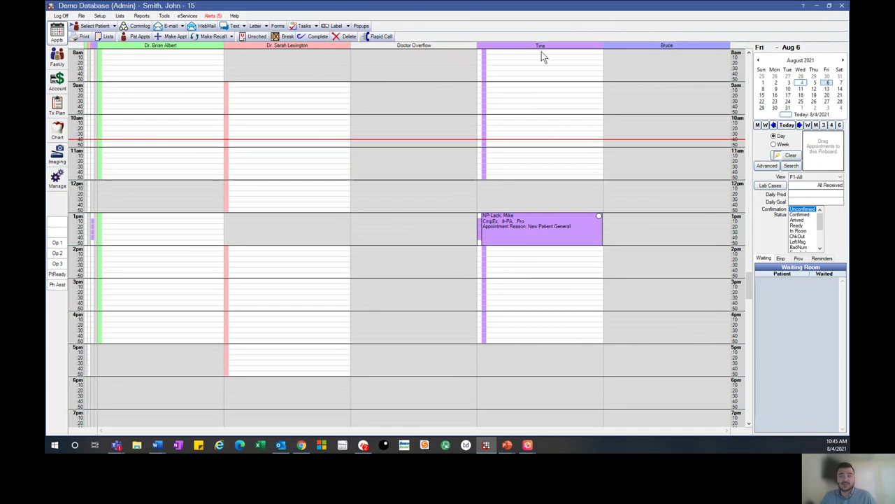
pyautogui.click(815, 83)
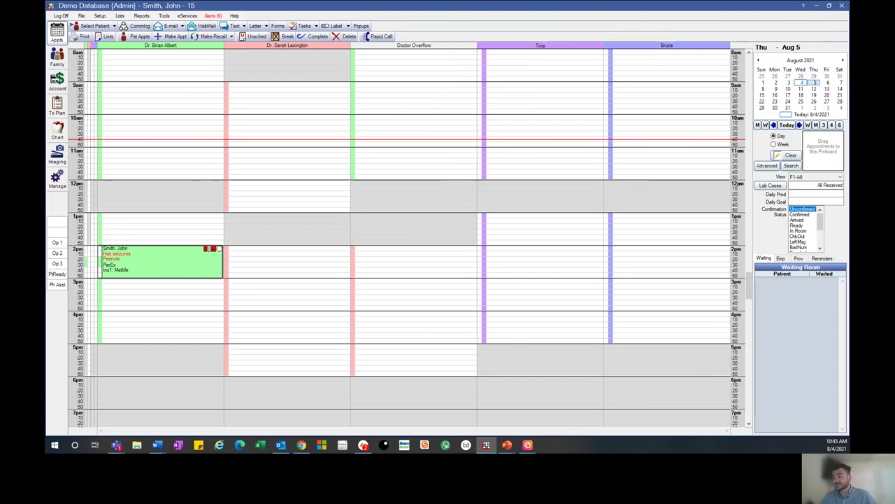
# Step: Bring the Reflector phone mirror to the front
pyautogui.moveTo(536, 446)
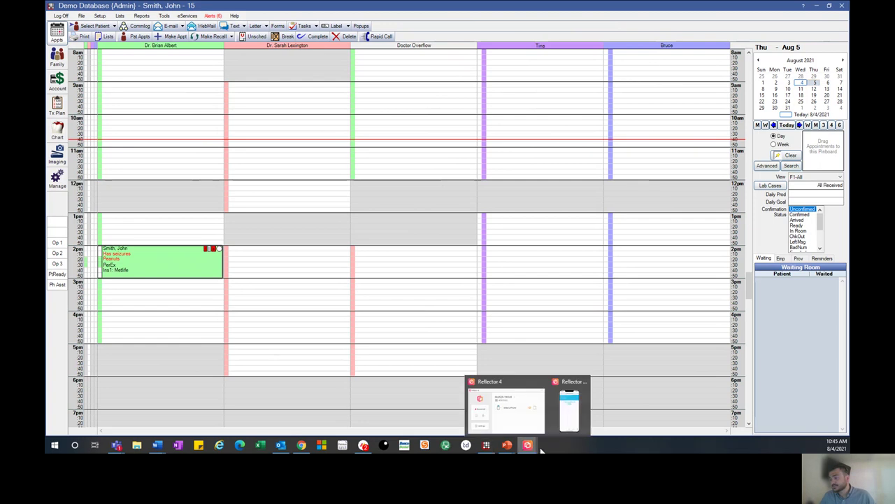
pyautogui.click(569, 417)
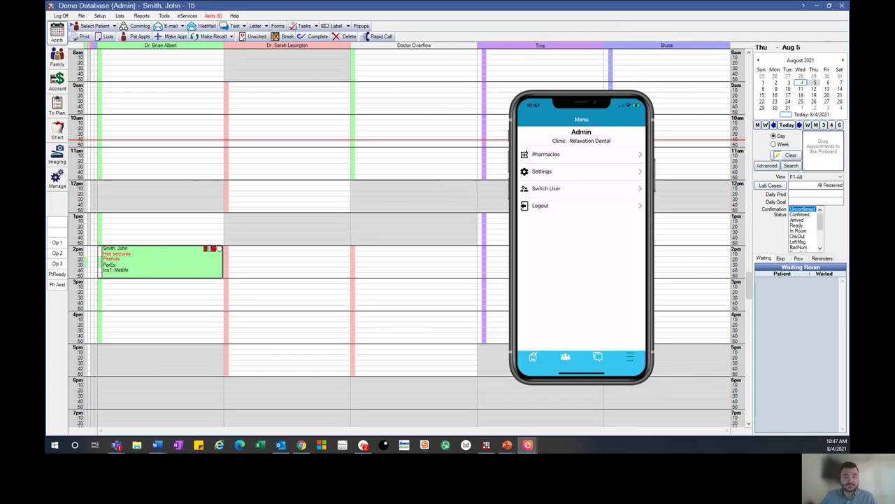
# Step: Send the mirrored phone behind Open Dental's Aug 5 day schedule
pyautogui.click(405, 229)
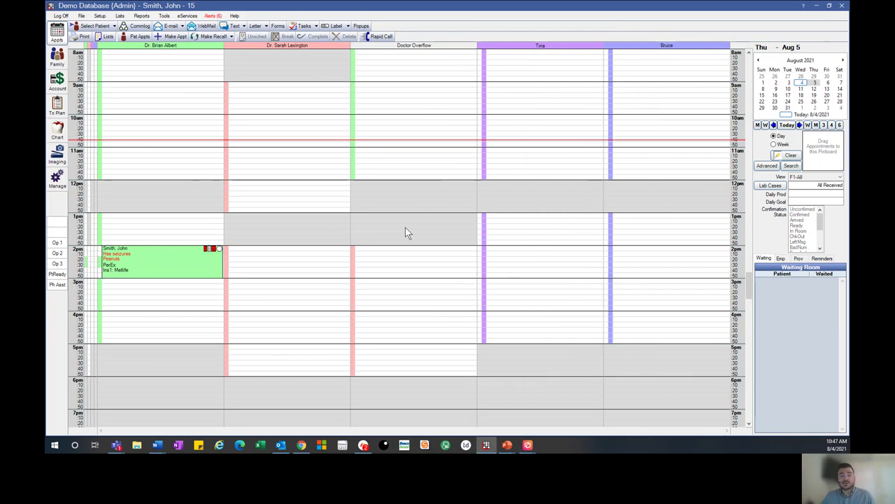